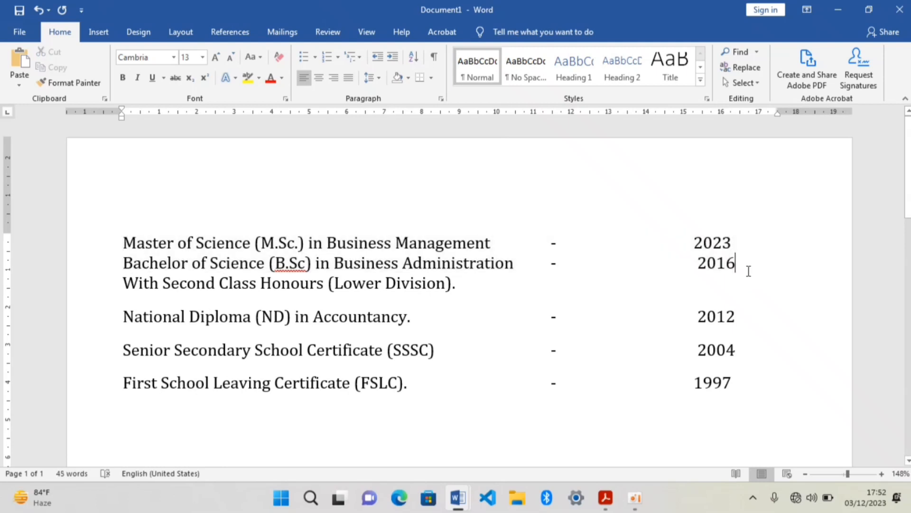
Insert a blank line below the Bachelor of Science entry and set the line spacing of the Master's and Bachelor's lines to 1.15.
key(Return)
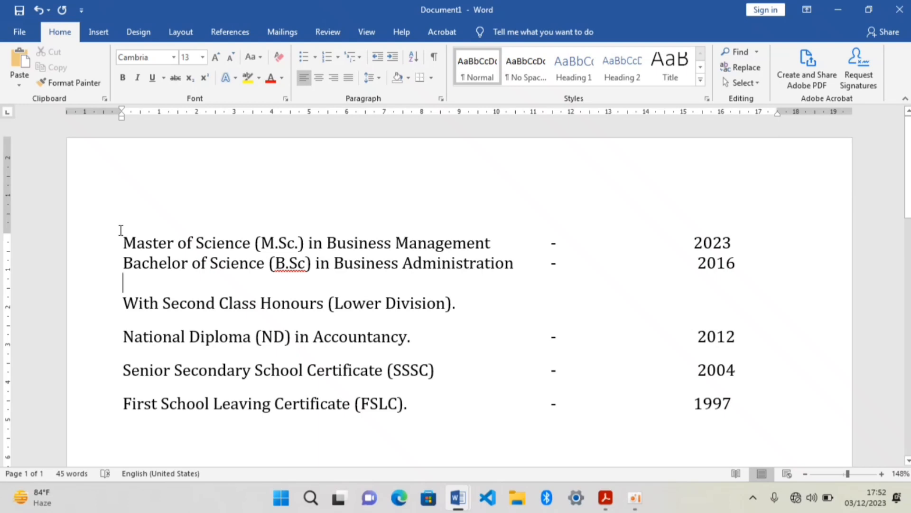
drag(123, 233, 741, 265)
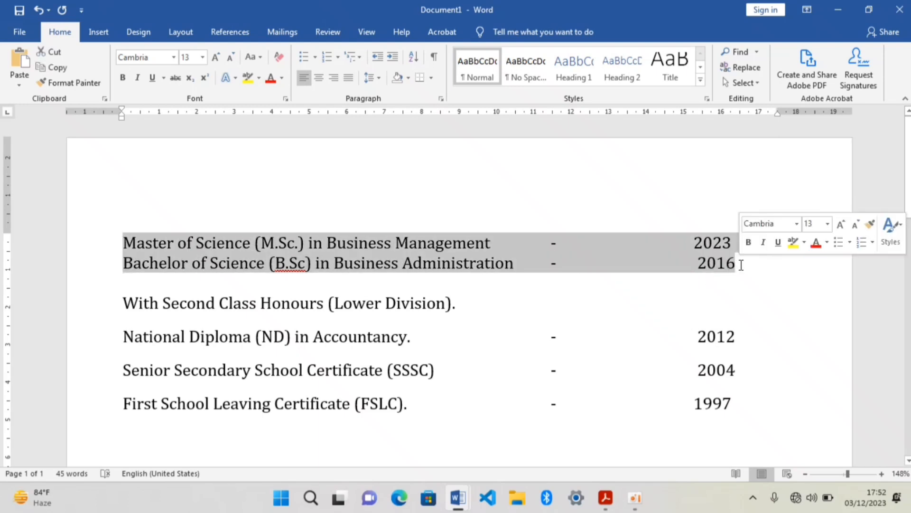
click(371, 79)
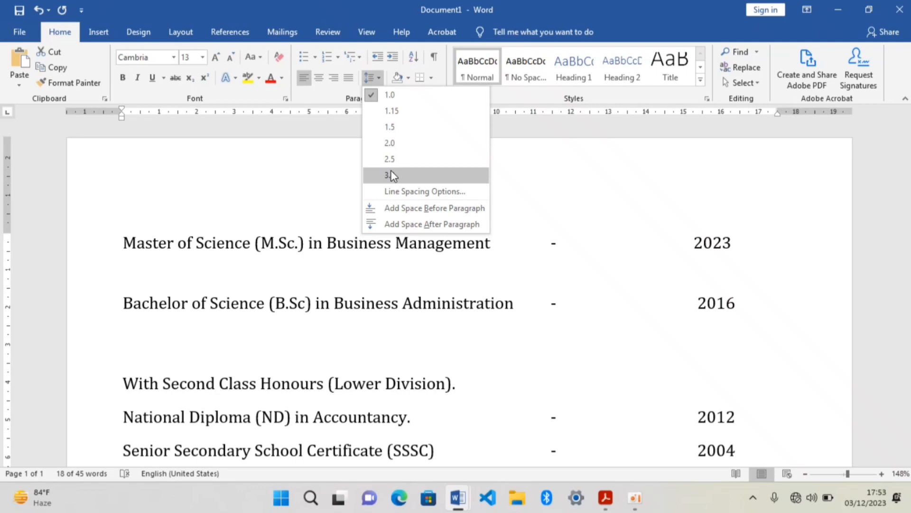
click(393, 111)
scroll(389, 285, down, 3)
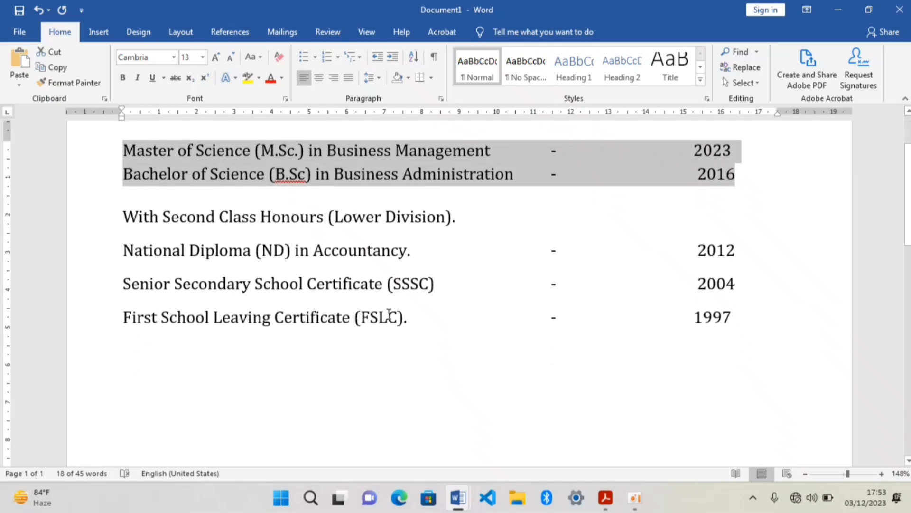
Remove the space after paragraph for the lines from "With Second Class Honours" through First School Leaving Certificate.
click(389, 316)
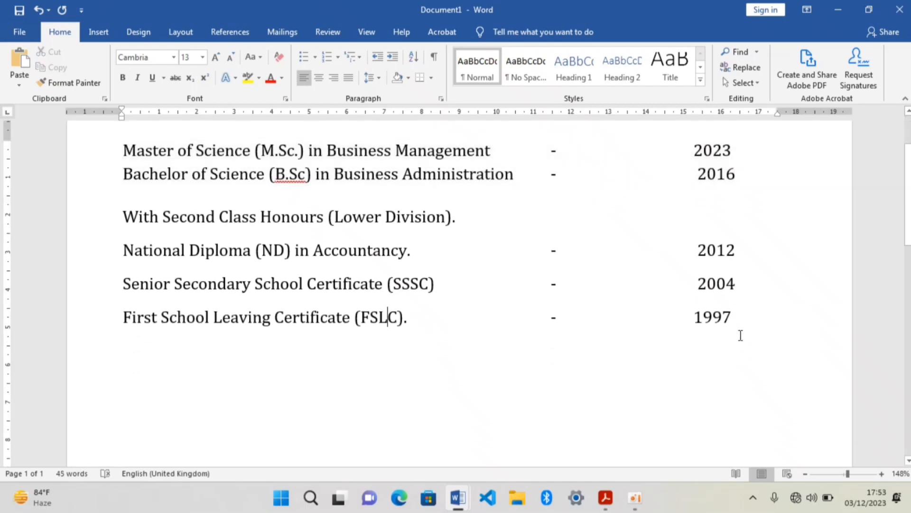
drag(740, 336, 116, 219)
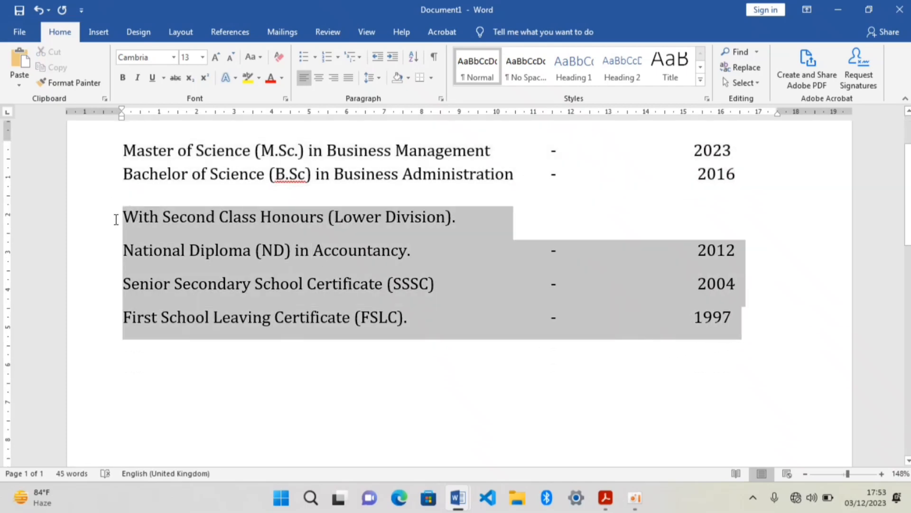
click(374, 78)
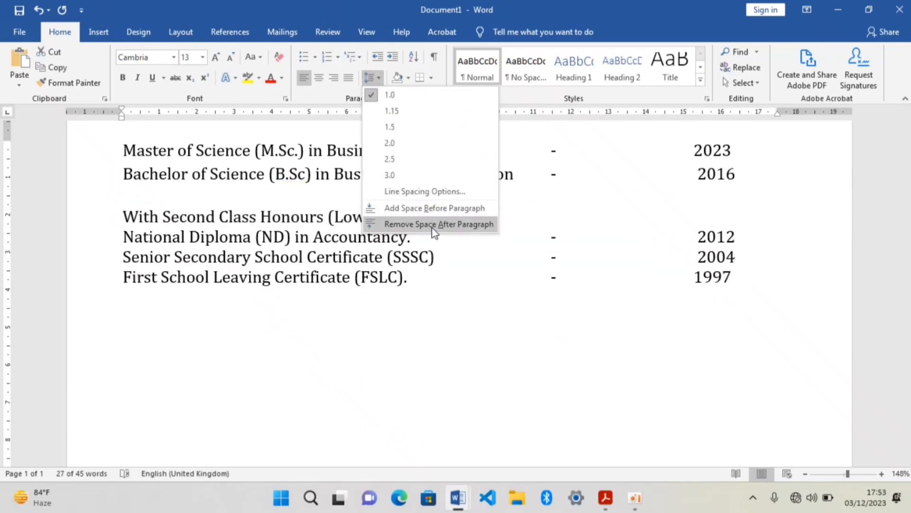
click(430, 223)
click(391, 314)
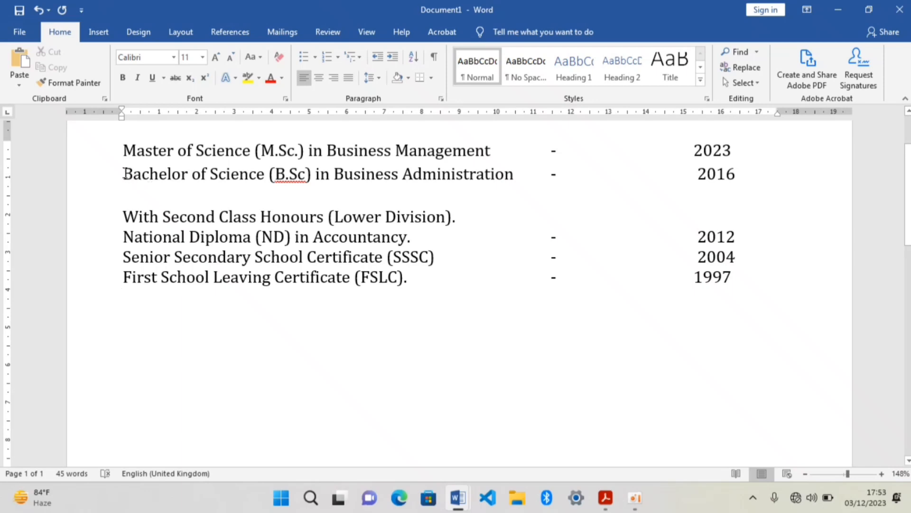
Set the line spacing from the Bachelor of Science line through the "With Second Class Honours" line to 1.0.
drag(124, 175, 719, 210)
click(379, 79)
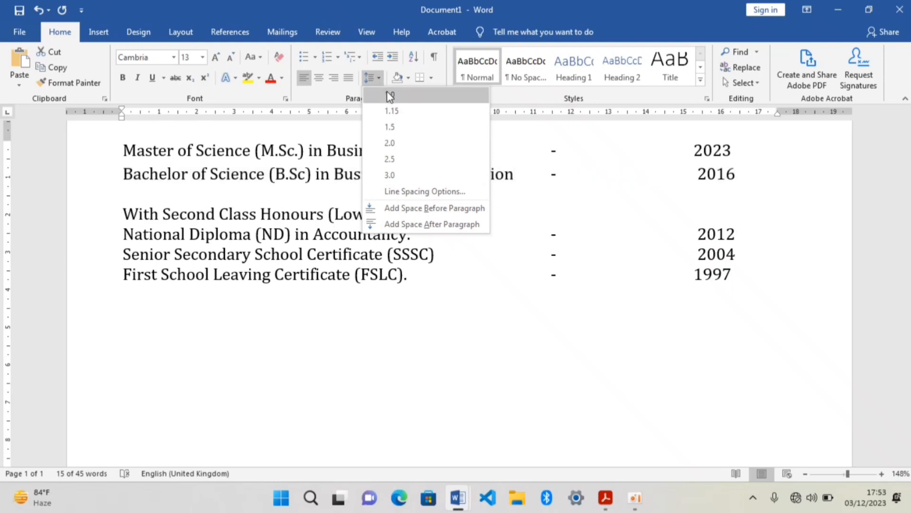
click(388, 94)
click(161, 193)
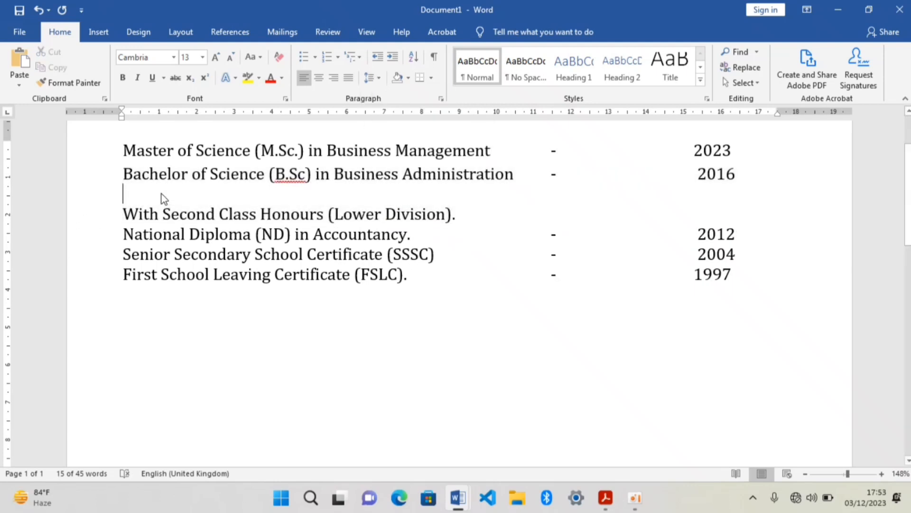
Delete the blank line between the Bachelor of Science entry and "With Second Class Honours".
click(246, 323)
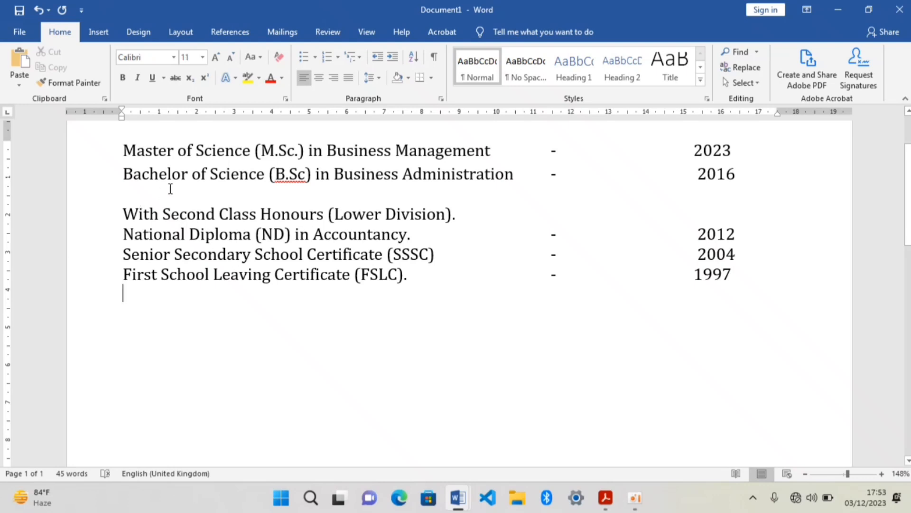
click(149, 194)
key(BackSpace)
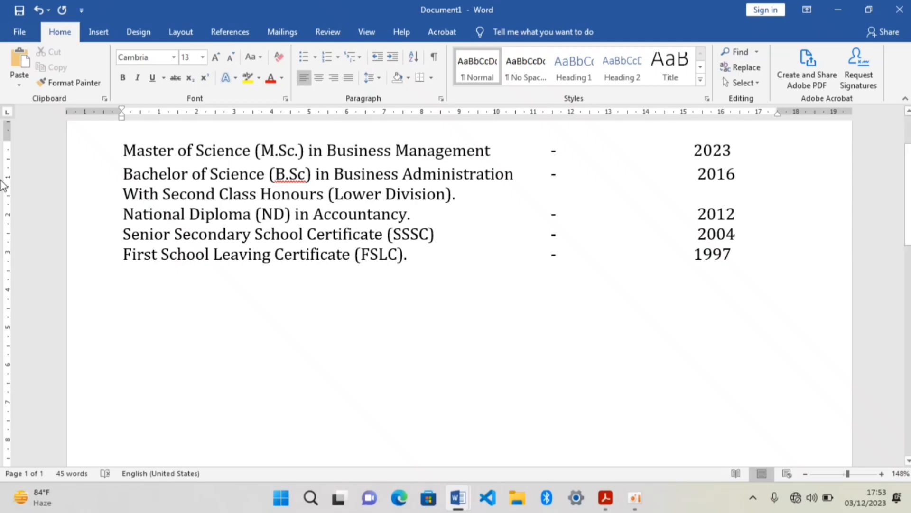
Format all the qualification lines, from Master of Science to First School Leaving Certificate, as a list with arrowhead bullets.
scroll(283, 236, up, 3)
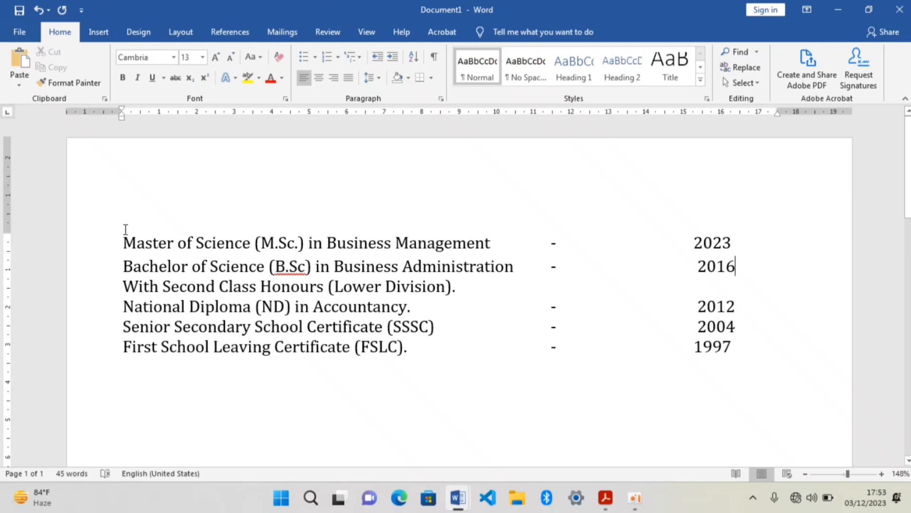
click(852, 475)
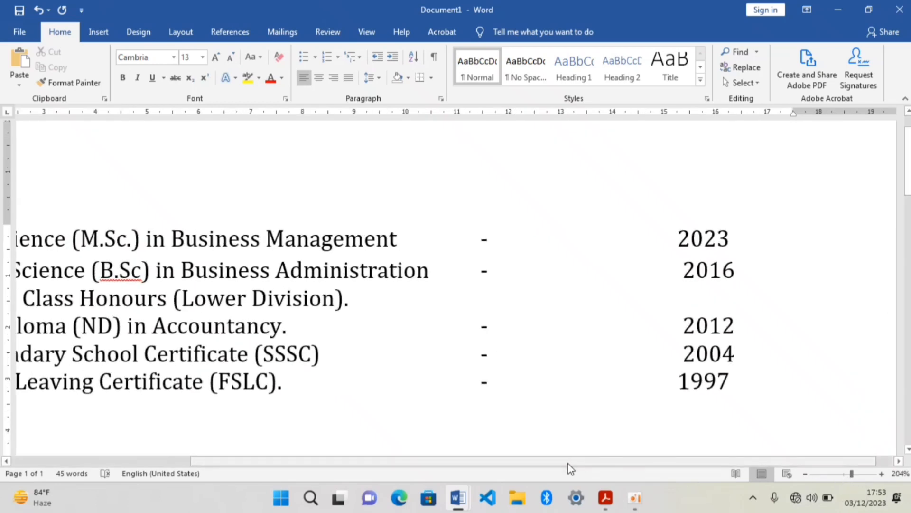
drag(556, 461, 434, 459)
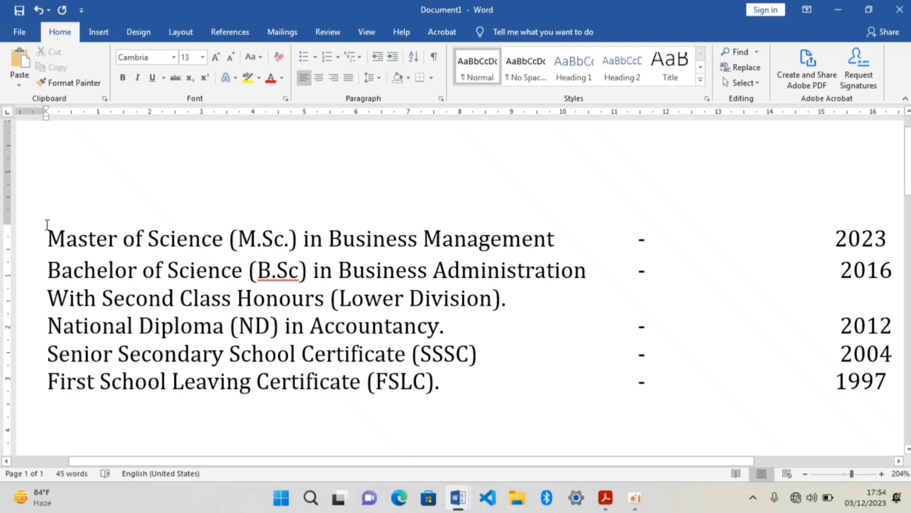
drag(47, 225, 752, 342)
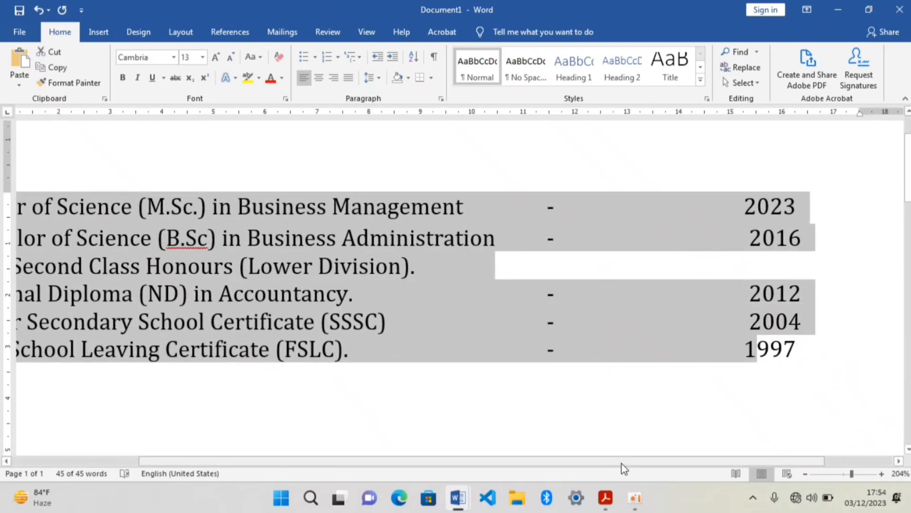
drag(622, 464, 366, 433)
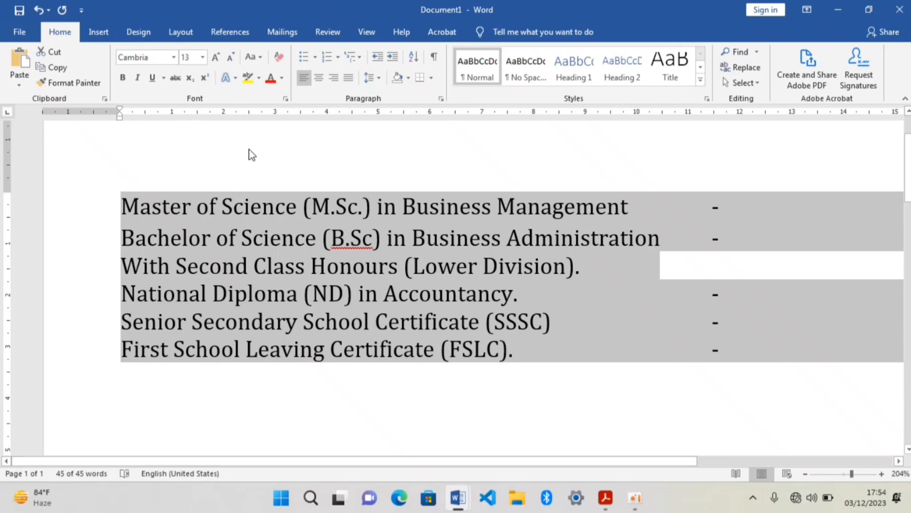
click(317, 58)
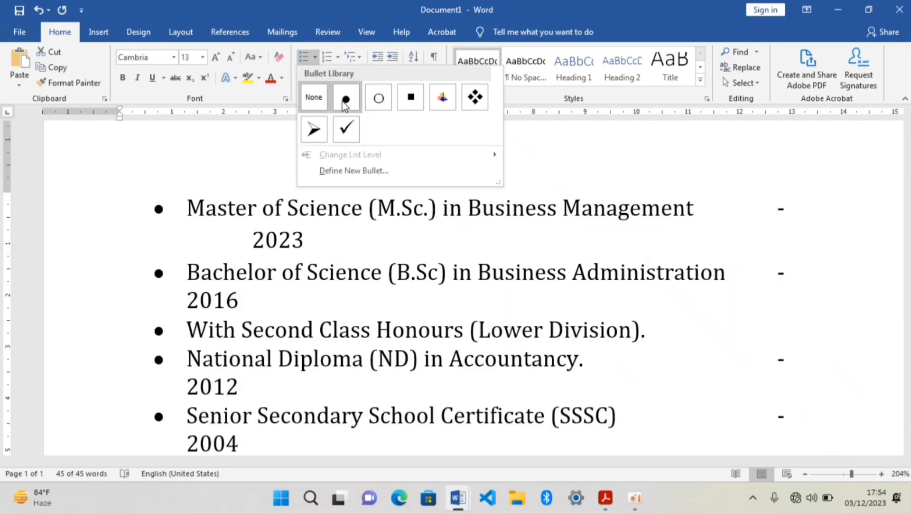
click(312, 126)
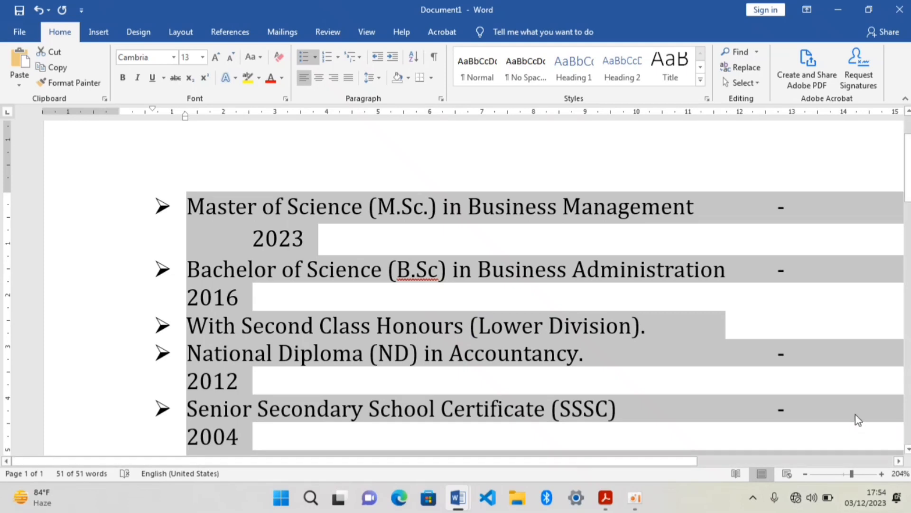
Move the wrapped years 2023 and 2016 back up onto their Master of Science and Bachelor of Science lines.
click(842, 474)
click(424, 266)
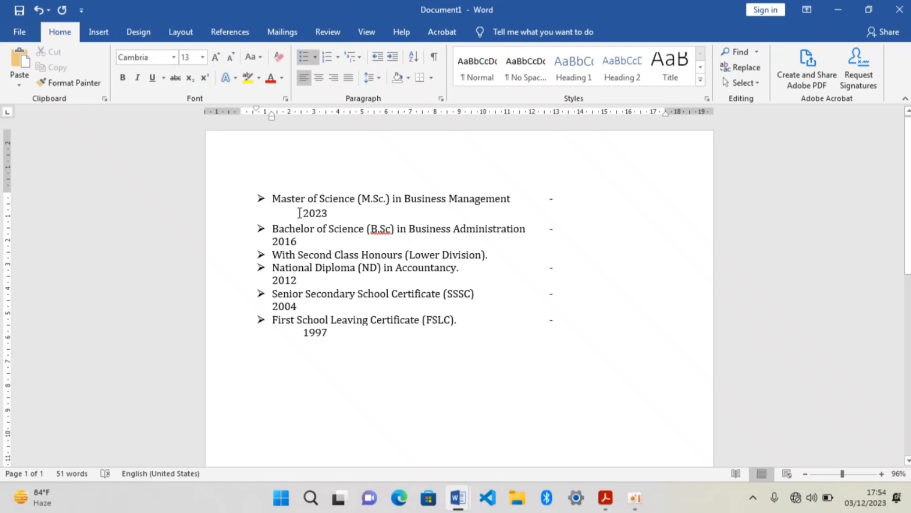
click(300, 213)
key(BackSpace)
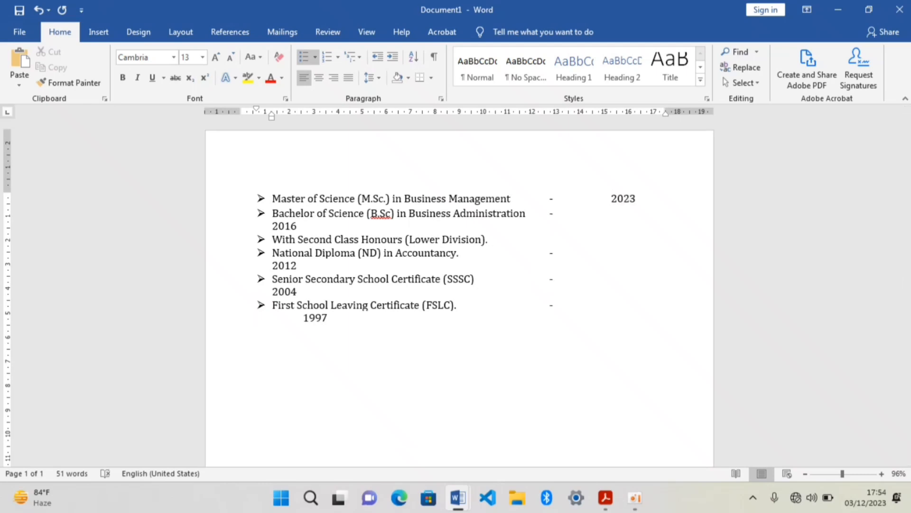
click(273, 226)
key(Tab)
key(BackSpace)
key(BackSpace)
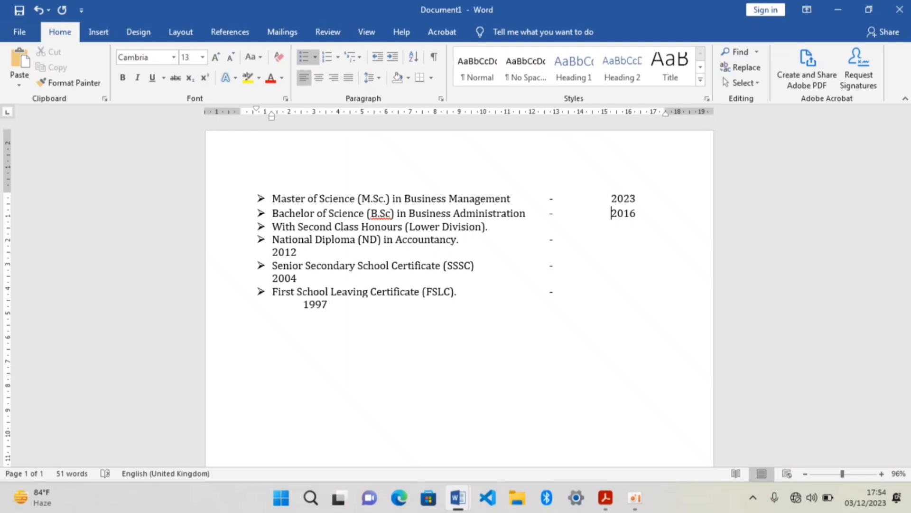
Move the wrapped years 2012, 2004 and 1997 back up onto their National Diploma, Senior Secondary and First School Leaving lines.
click(267, 253)
key(Tab)
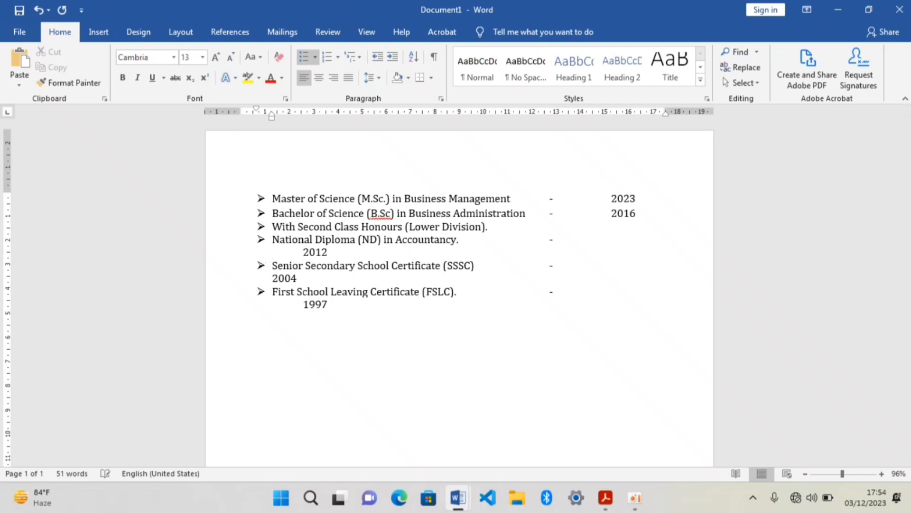
key(BackSpace)
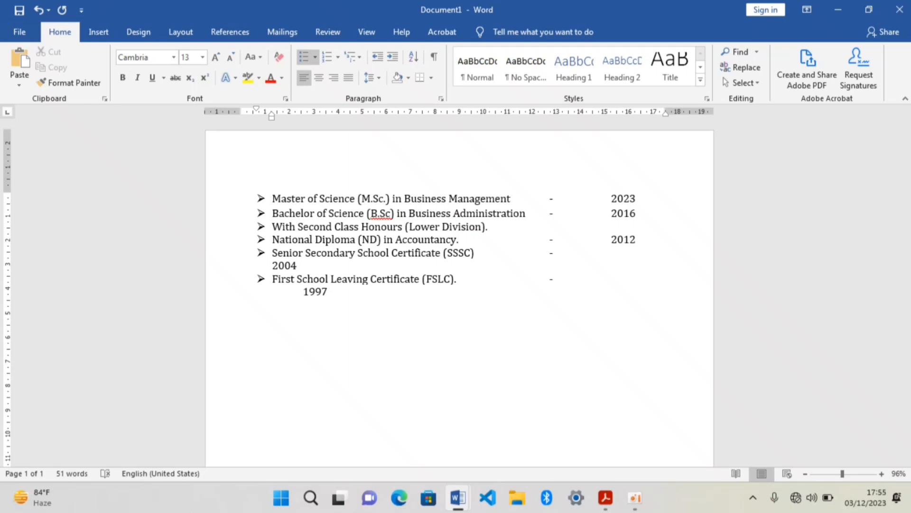
click(271, 265)
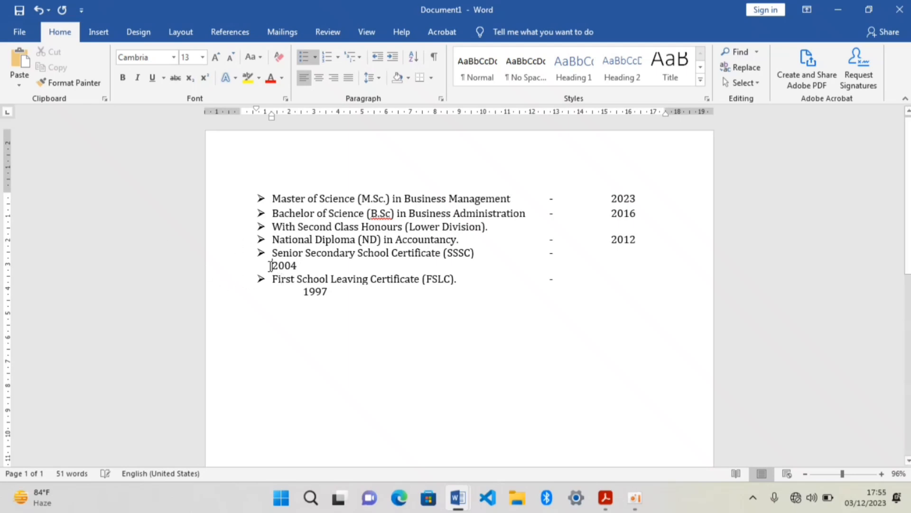
key(Tab)
key(BackSpace)
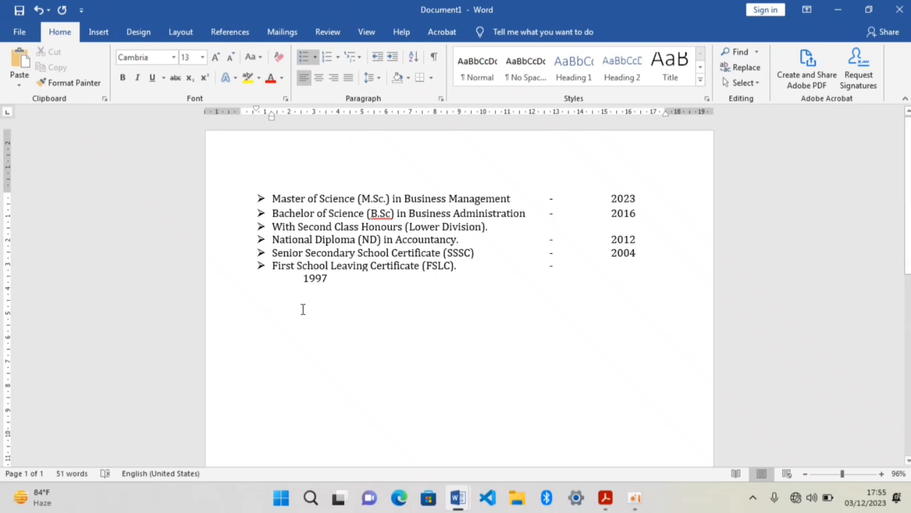
click(304, 279)
key(BackSpace)
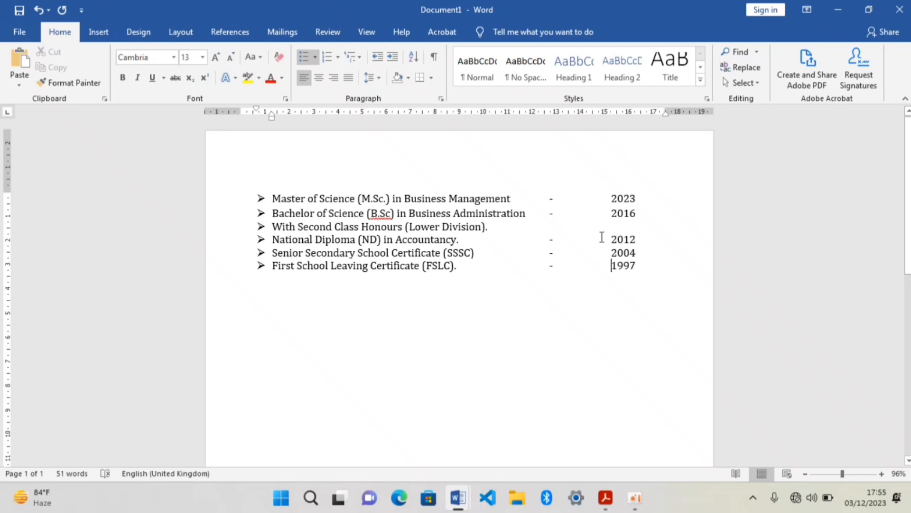
Change the whole qualification list from bullets to the 1., 2., 3. numbering format.
drag(647, 271, 277, 197)
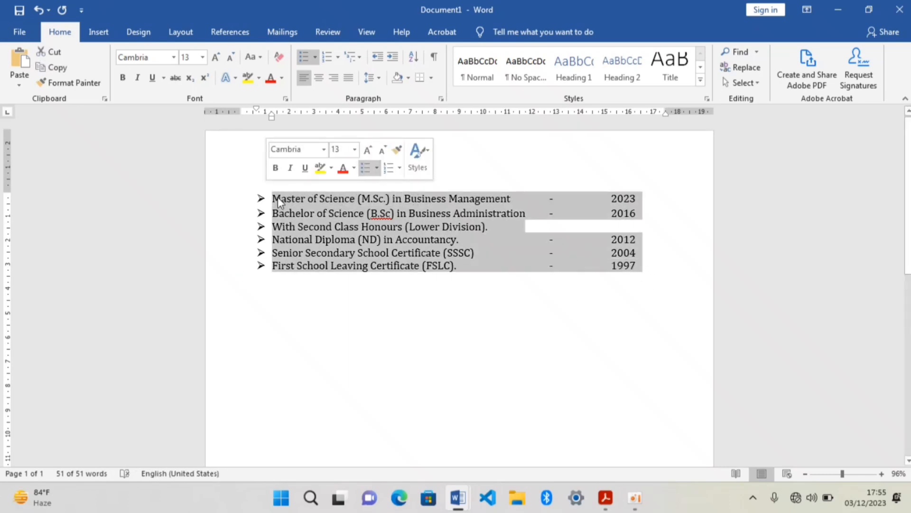
click(340, 60)
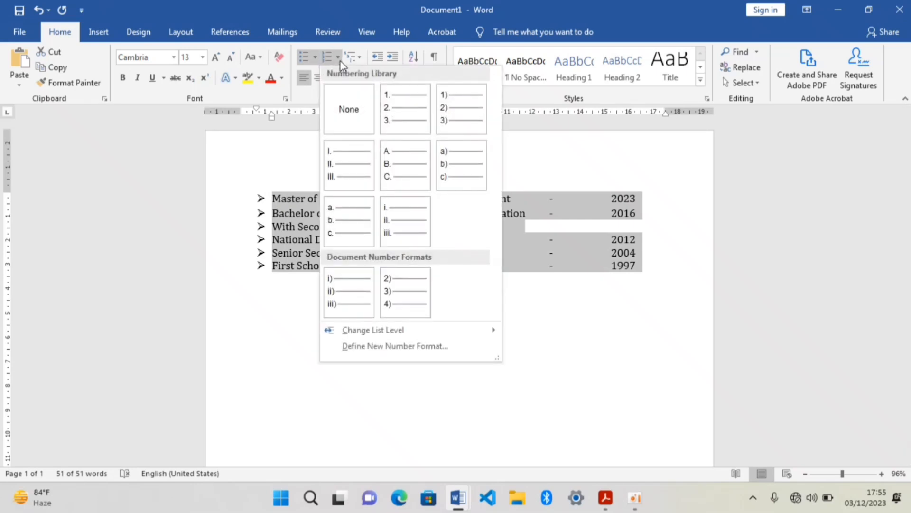
click(400, 105)
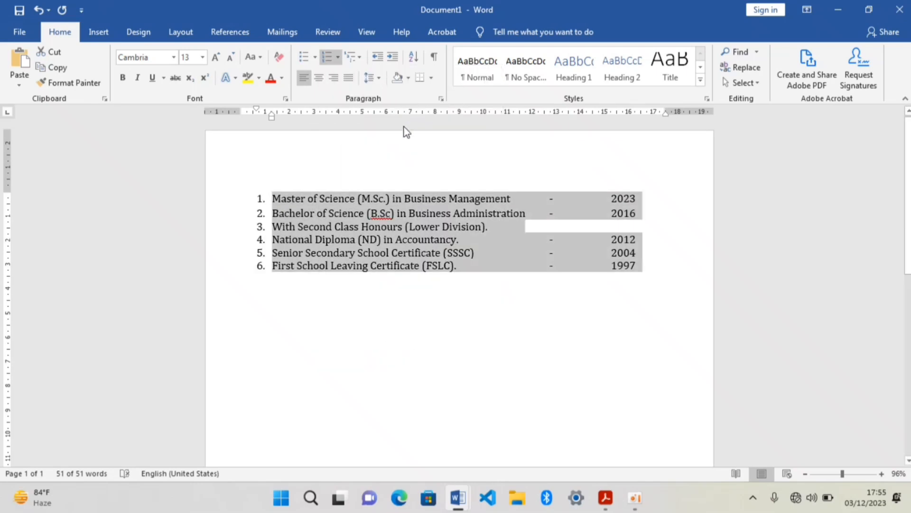
mouse_move(628, 497)
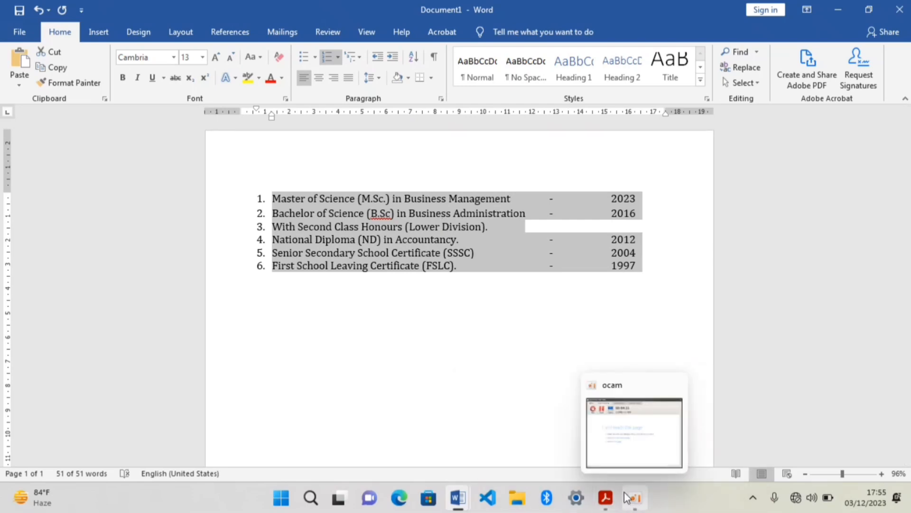